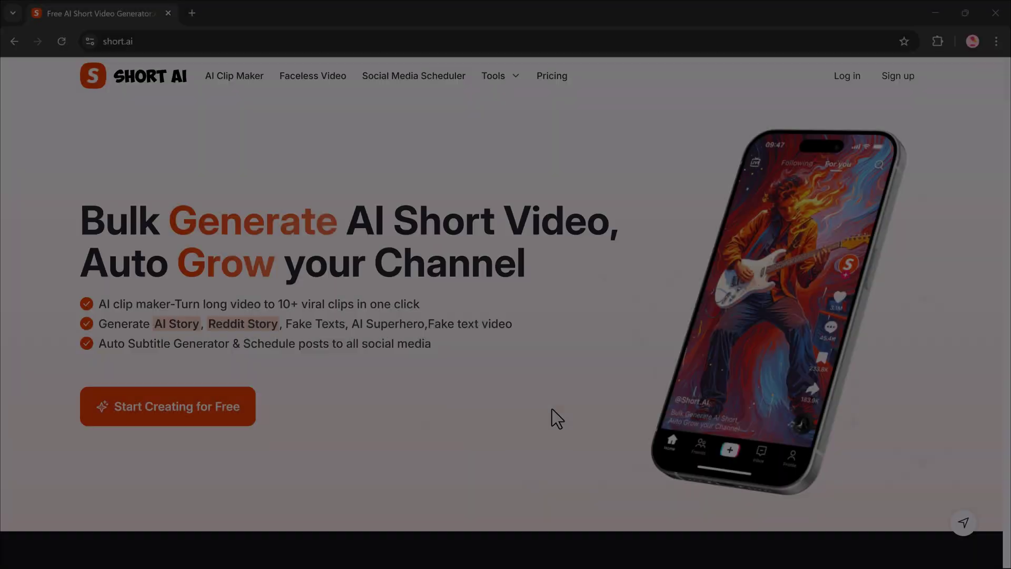
scroll(552, 408, "down", 4)
scroll(551, 406, "down", 4)
scroll(550, 417, "down", 5)
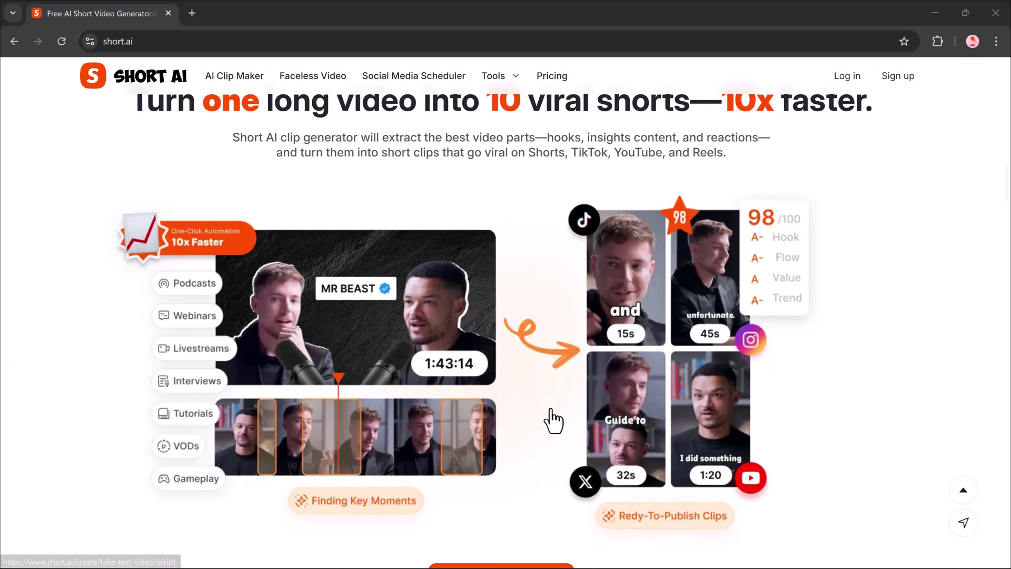
scroll(551, 409, "down", 5)
scroll(550, 409, "down", 2)
scroll(551, 409, "down", 3)
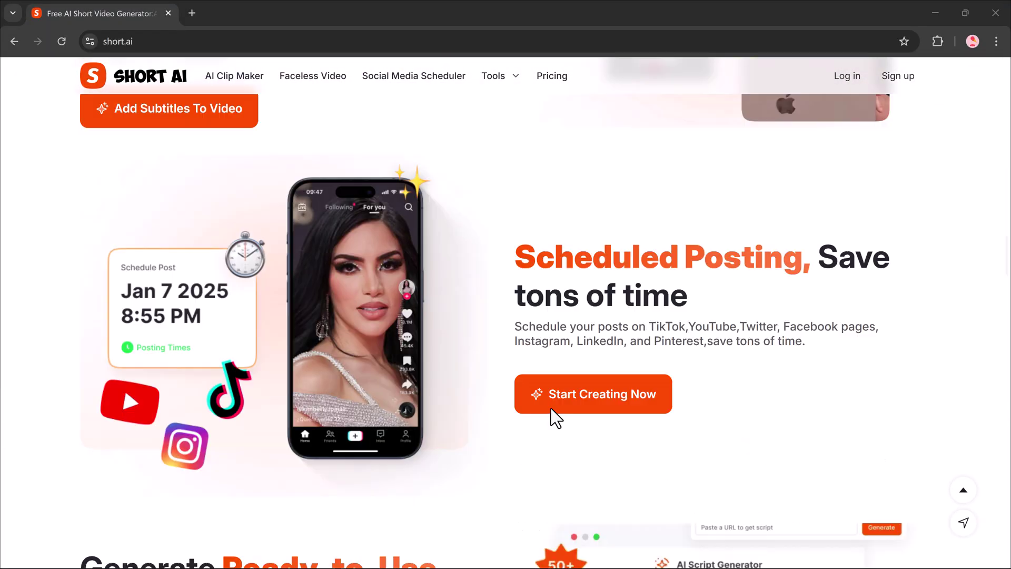
scroll(550, 408, "down", 1)
scroll(551, 409, "down", 5)
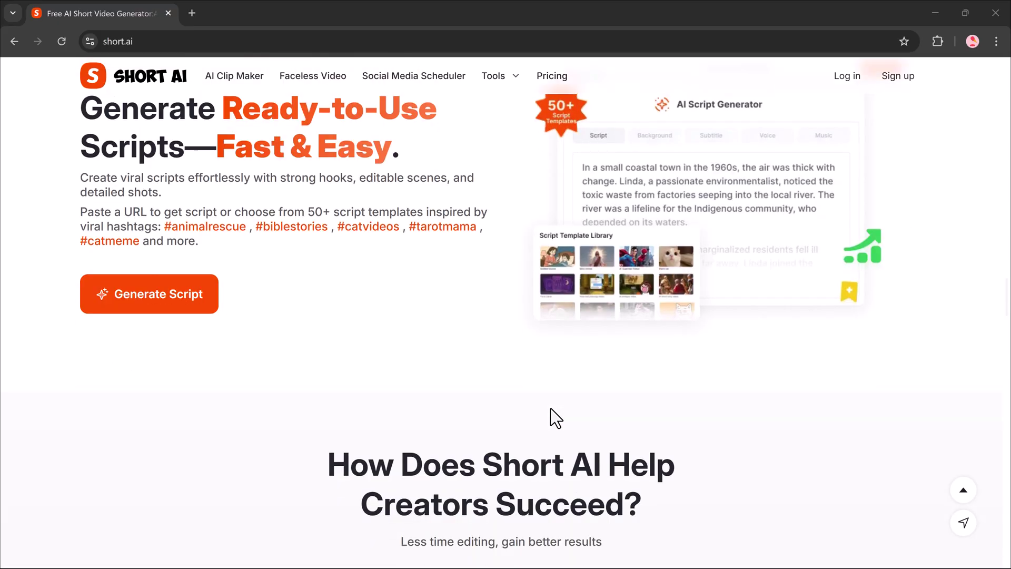
scroll(550, 409, "down", 3)
scroll(551, 408, "up", 4)
scroll(551, 408, "up", 3)
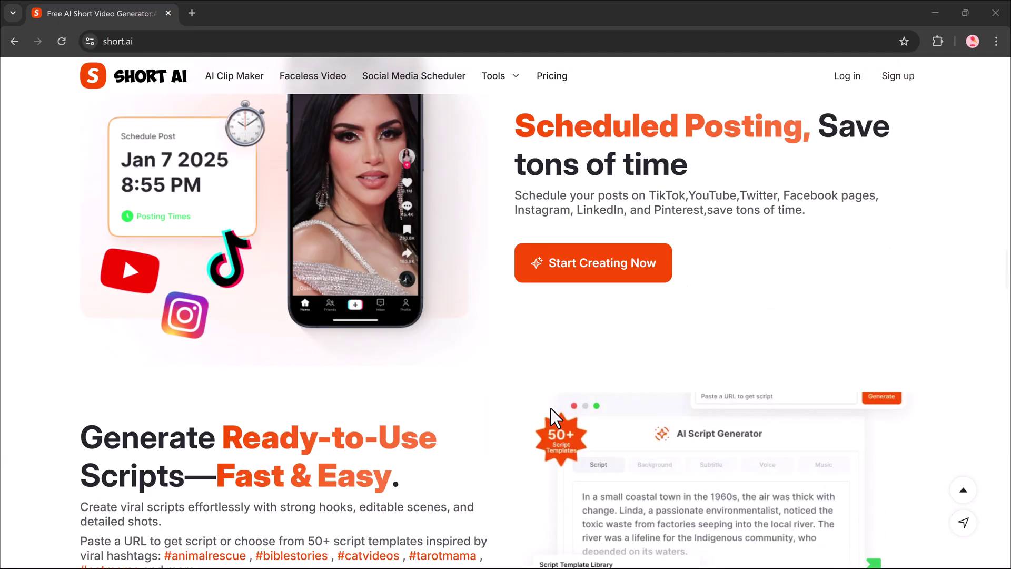
scroll(550, 408, "up", 3)
scroll(551, 409, "up", 2)
scroll(551, 408, "up", 3)
scroll(549, 409, "up", 4)
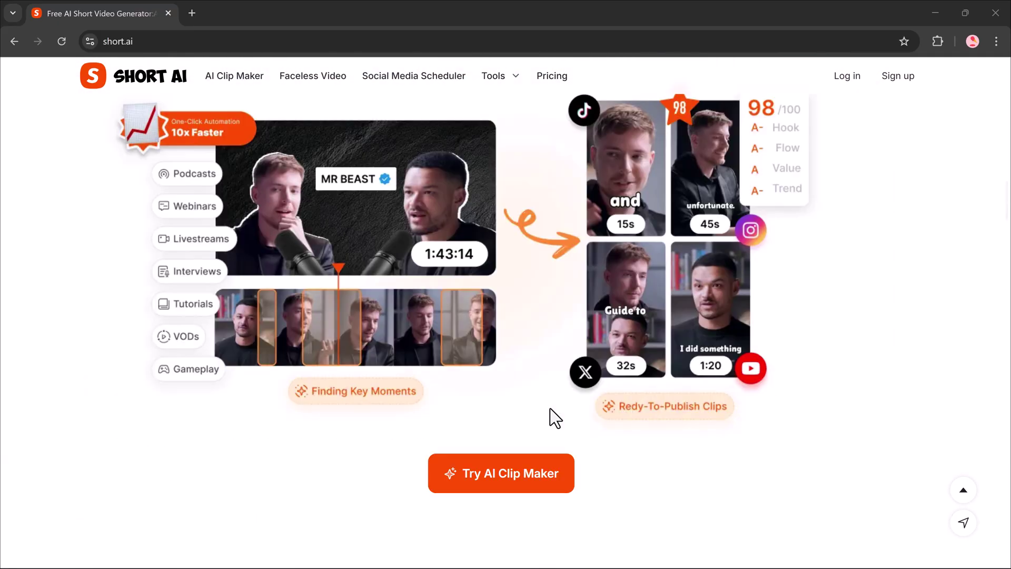
scroll(550, 409, "up", 1)
scroll(550, 408, "up", 5)
scroll(549, 409, "up", 5)
scroll(549, 406, "up", 3)
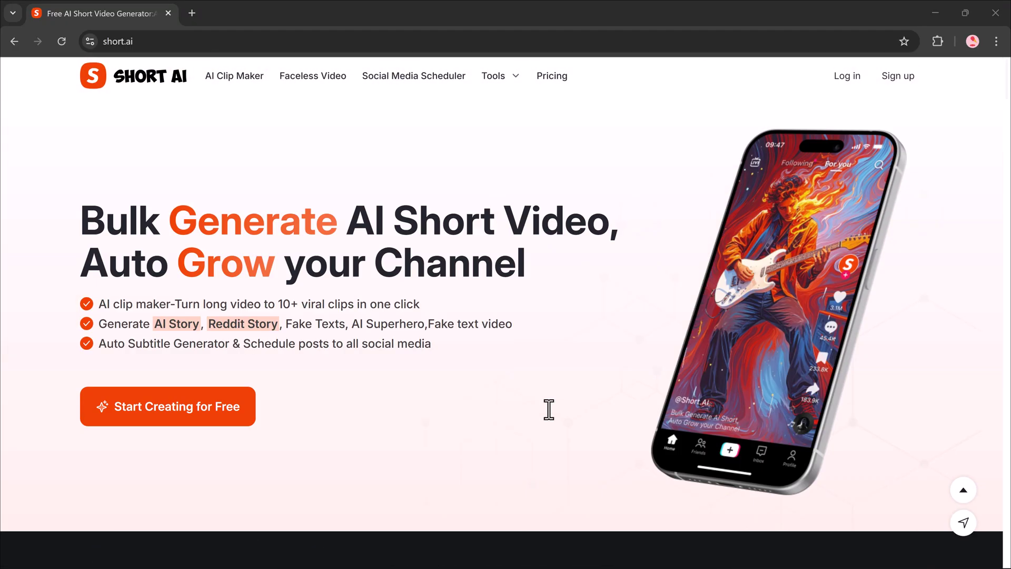
Step: Go to the Short AI dashboard and browse the AI Tools, Faceless Video and template sections
left_click(864, 79)
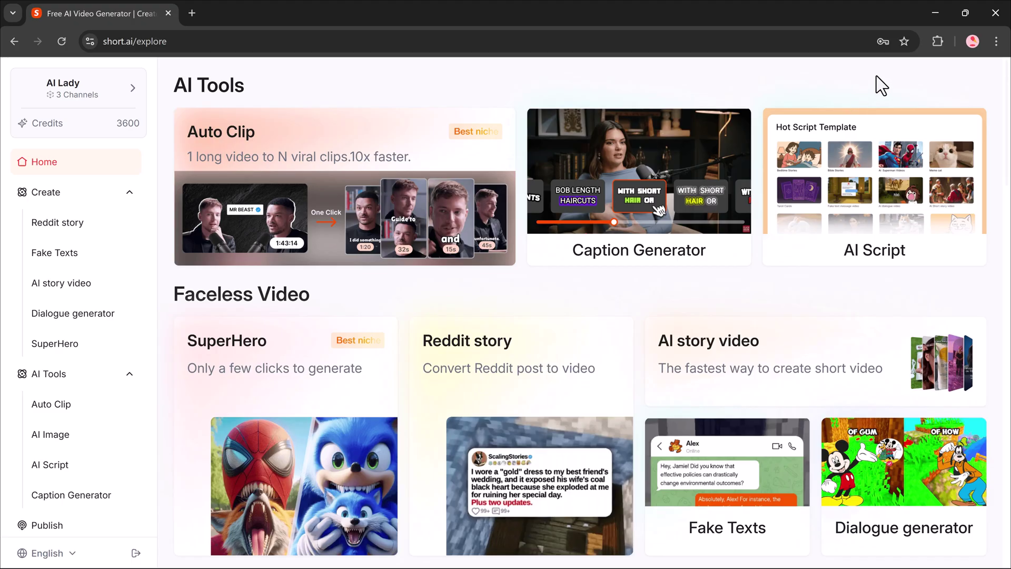
scroll(624, 199, "down", 2)
scroll(626, 201, "down", 3)
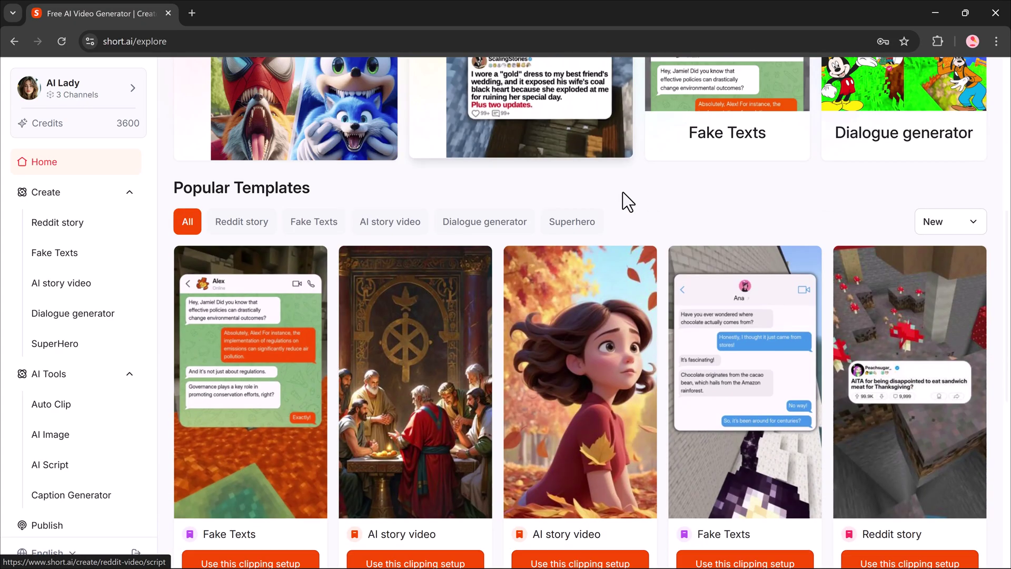
scroll(624, 201, "down", 6)
scroll(621, 203, "up", 7)
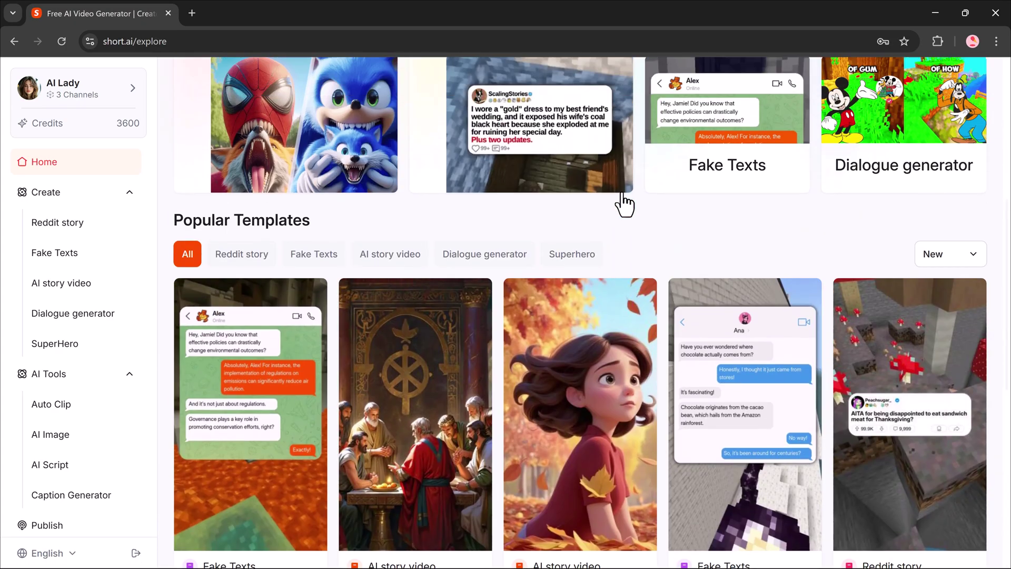
scroll(623, 203, "up", 5)
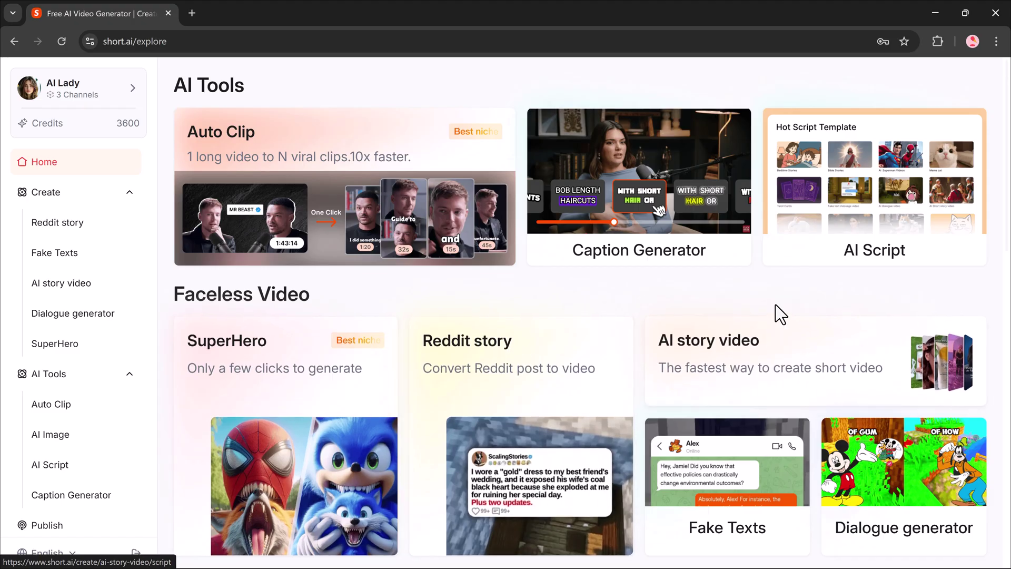
scroll(775, 305, "down", 2)
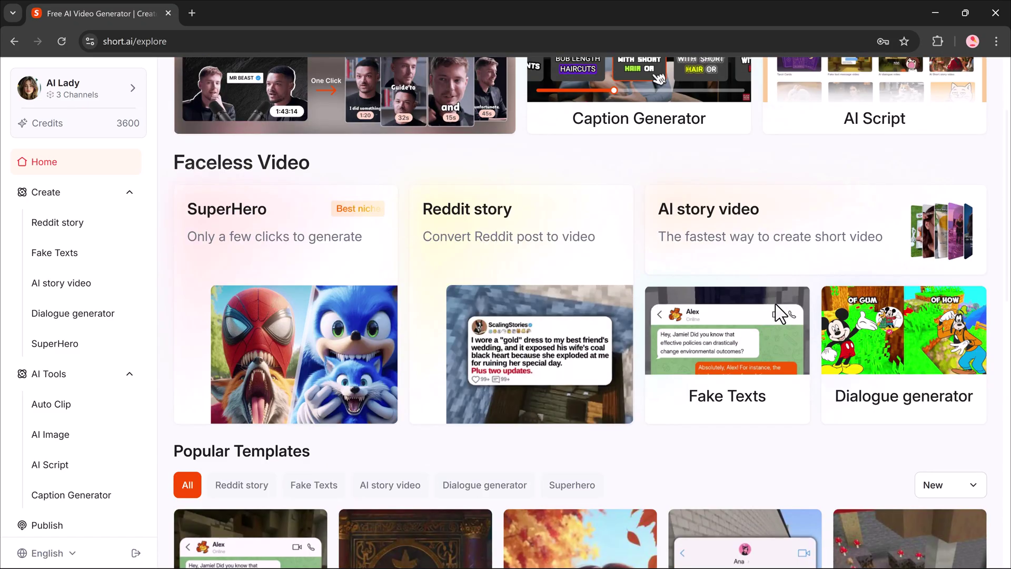
scroll(700, 260, "down", 4)
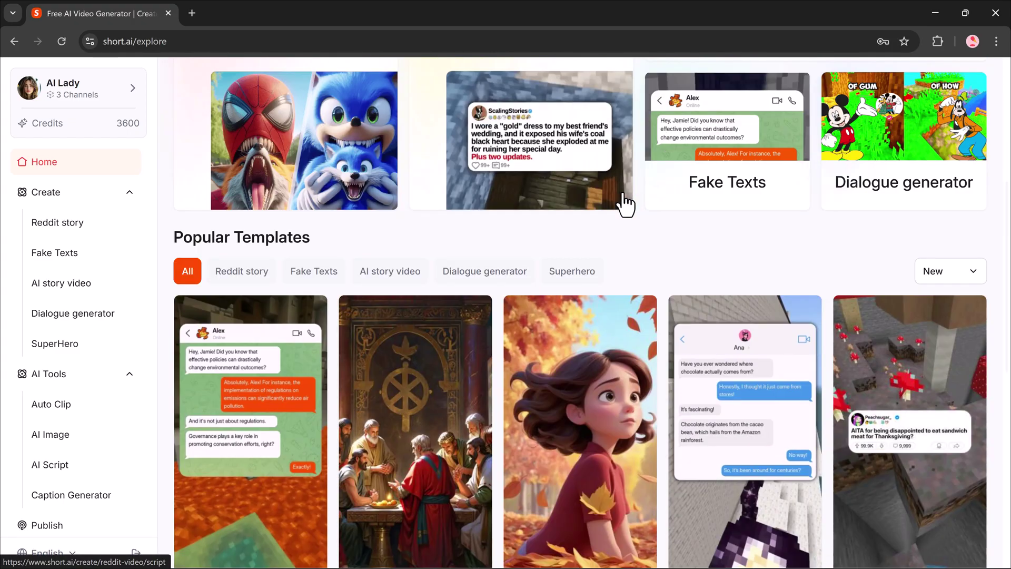
scroll(623, 202, "down", 5)
scroll(623, 204, "down", 2)
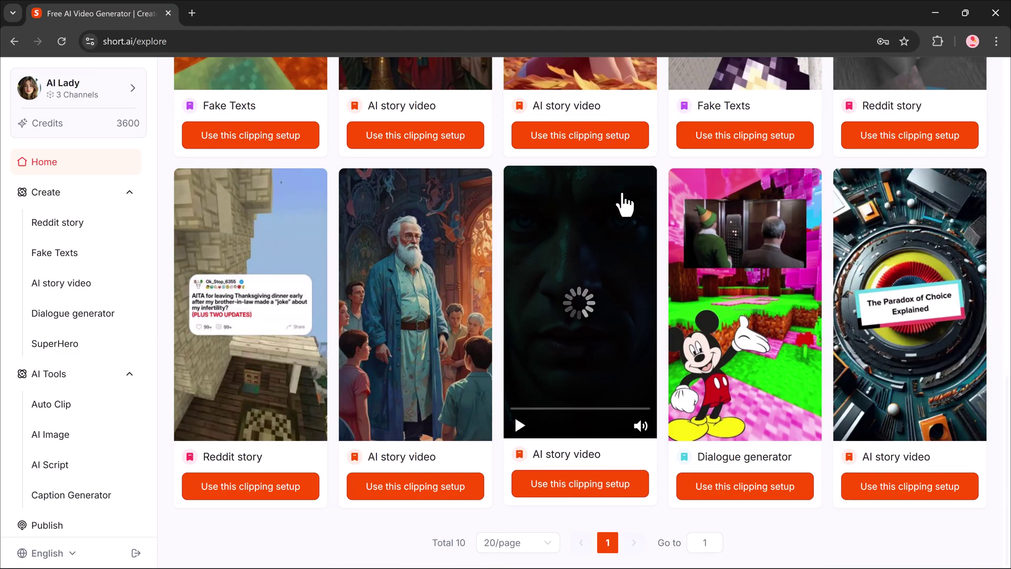
scroll(625, 203, "up", 7)
scroll(625, 202, "up", 1)
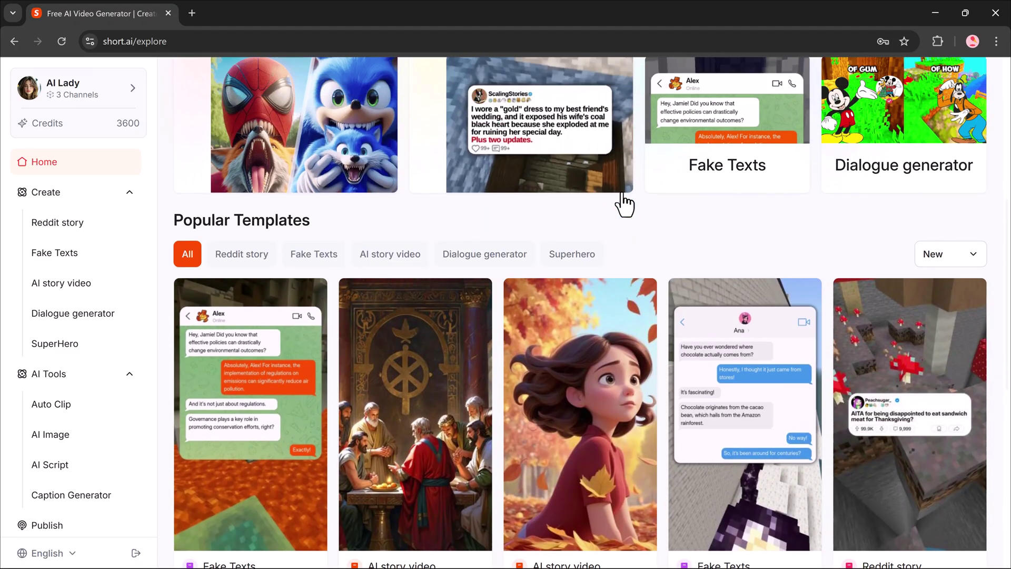
scroll(711, 269, "up", 3)
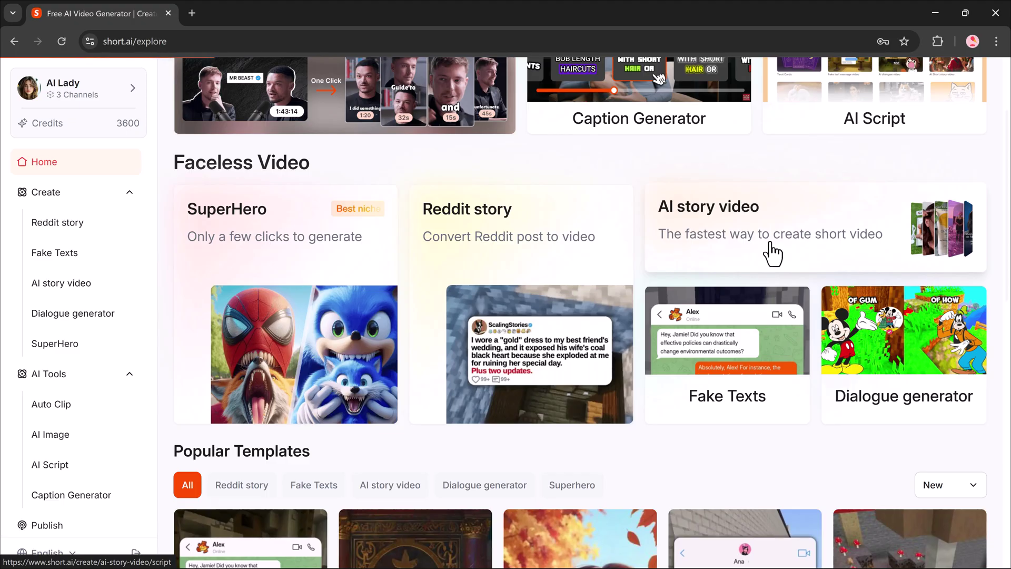
Step: Create an AI story video with an opening hook, closing CTA and a custom Emma script
left_click(773, 251)
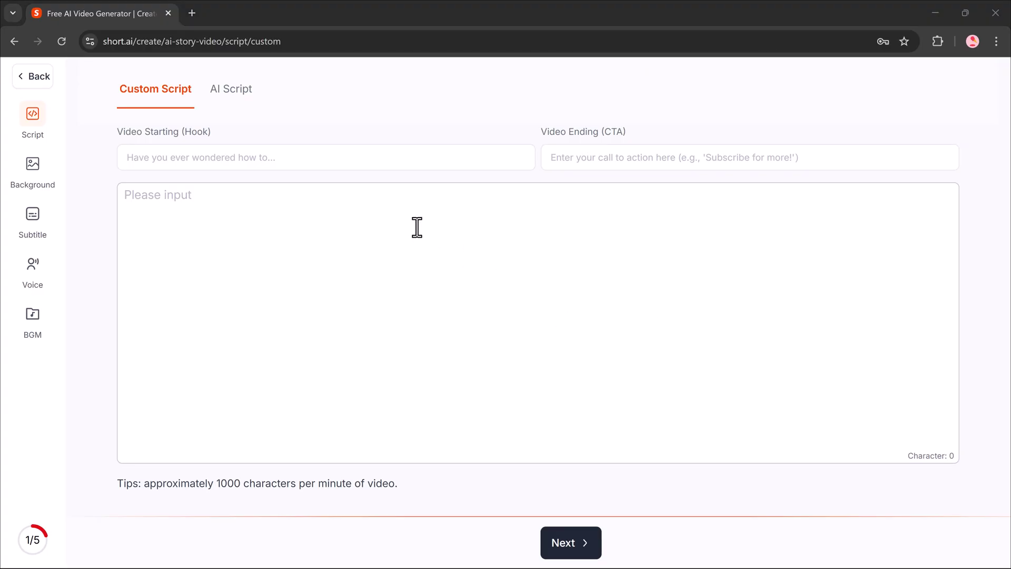
left_click(276, 157)
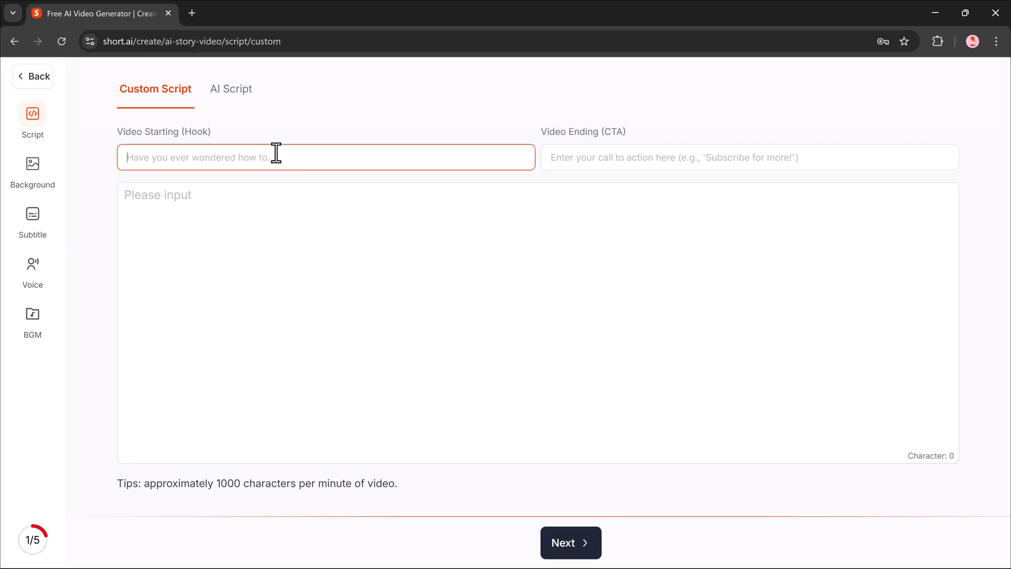
left_click(600, 161)
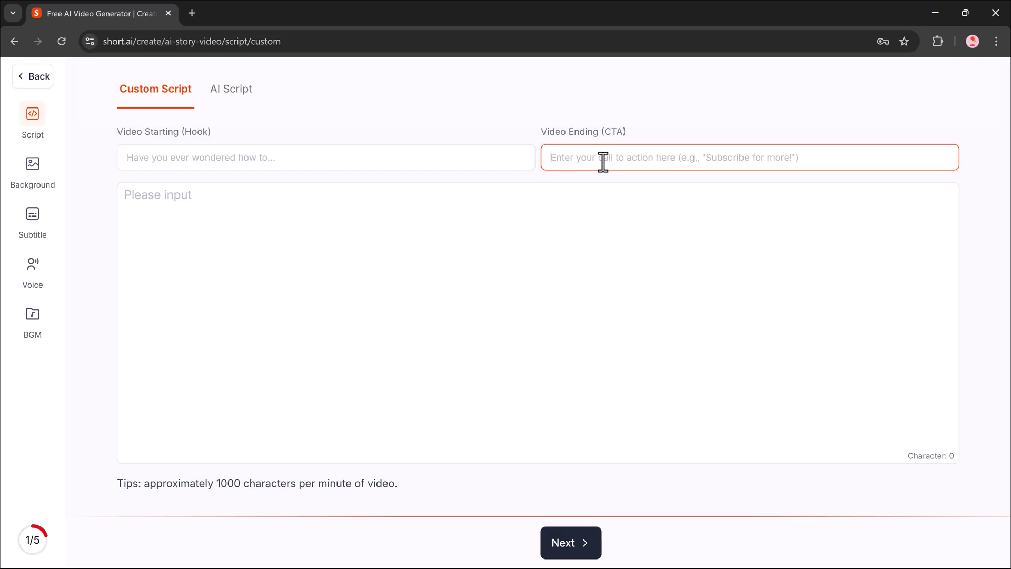
left_click(182, 251)
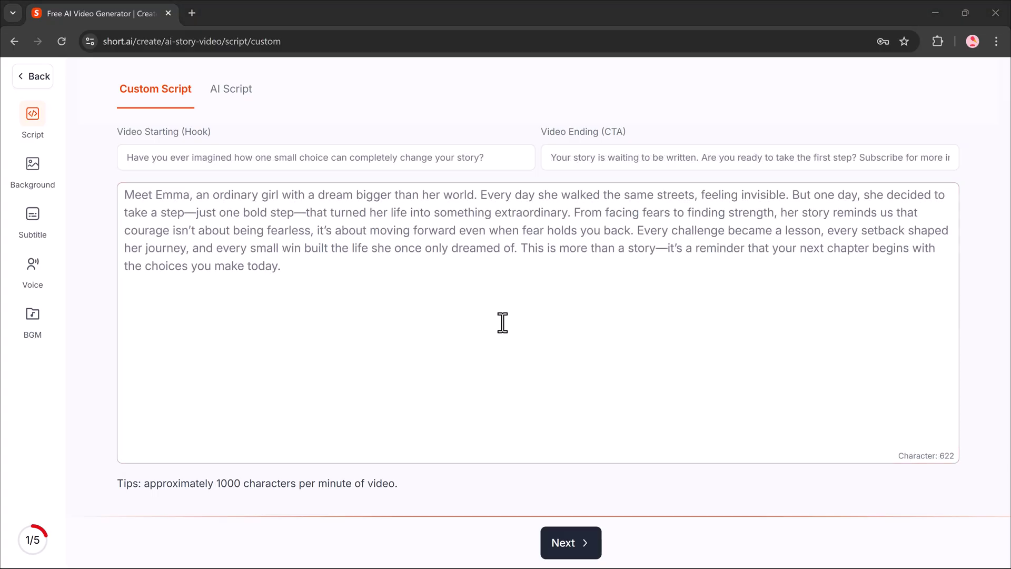
left_click(581, 545)
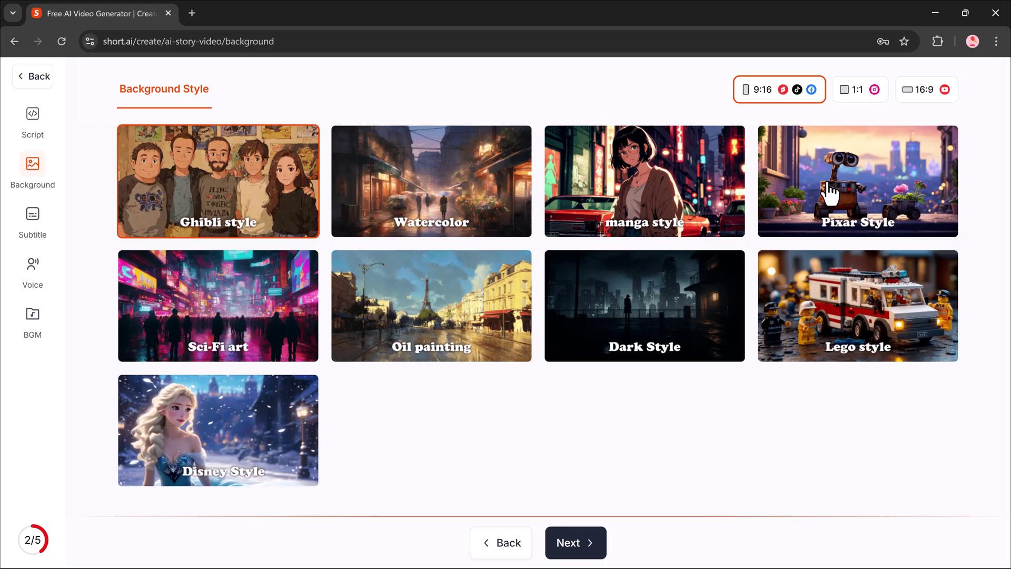
Step: Choose the manga background style and the purple-box subtitle template
left_click(835, 210)
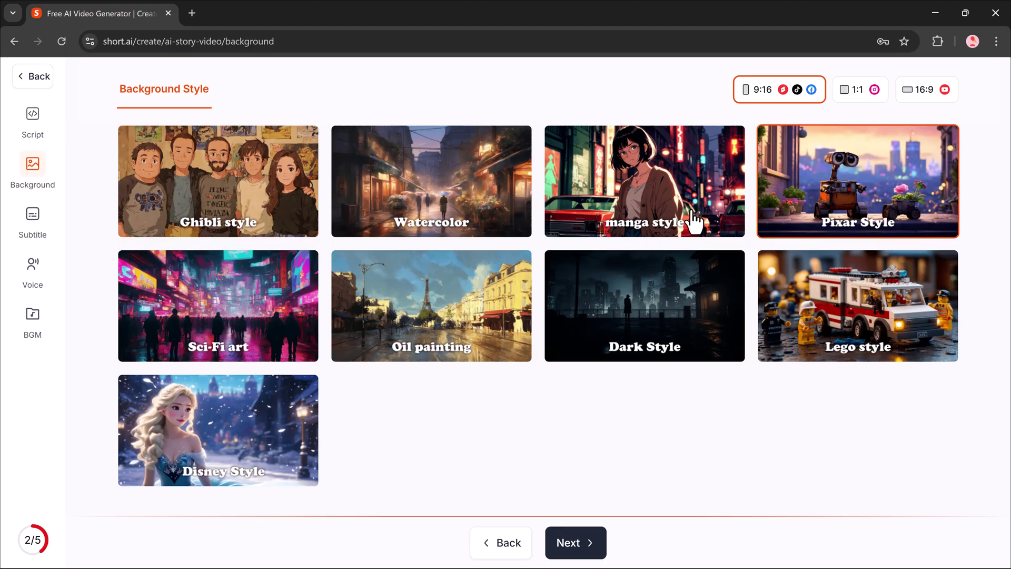
left_click(646, 213)
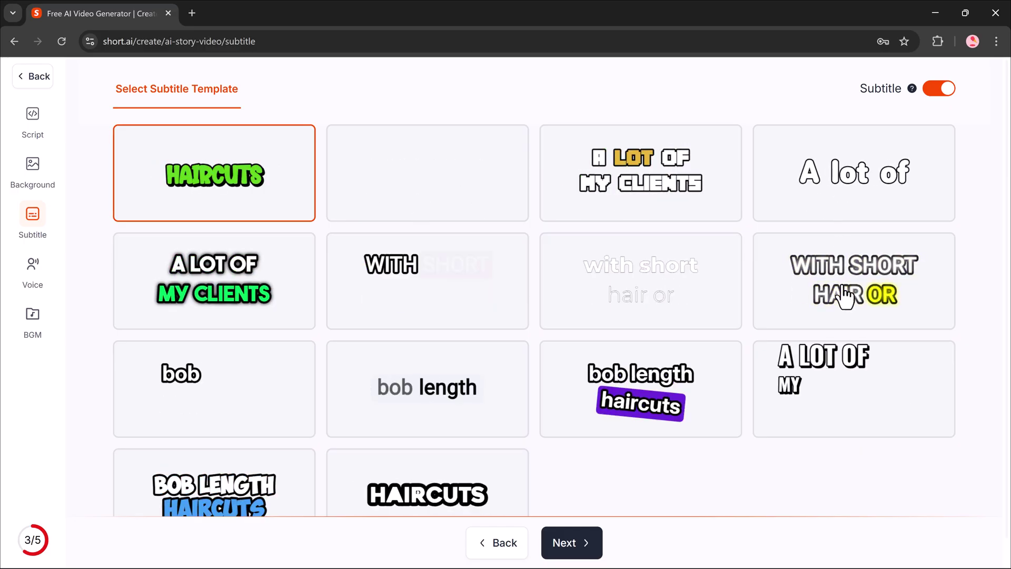
left_click(608, 406)
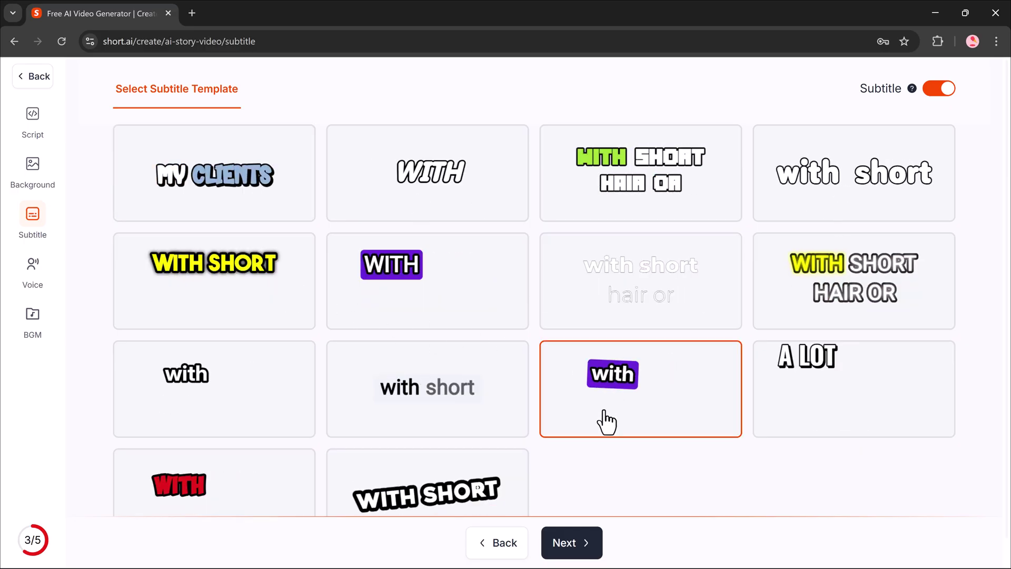
left_click(582, 551)
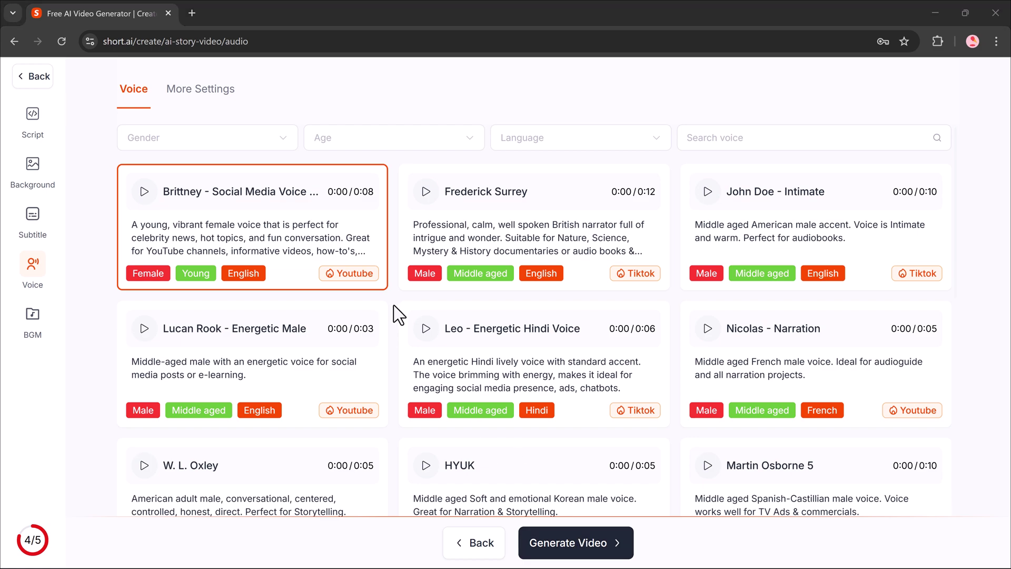
Step: Sample the Brittney, Frederick Surrey and Alex voices, pick Alex, and generate the video
left_click(145, 192)
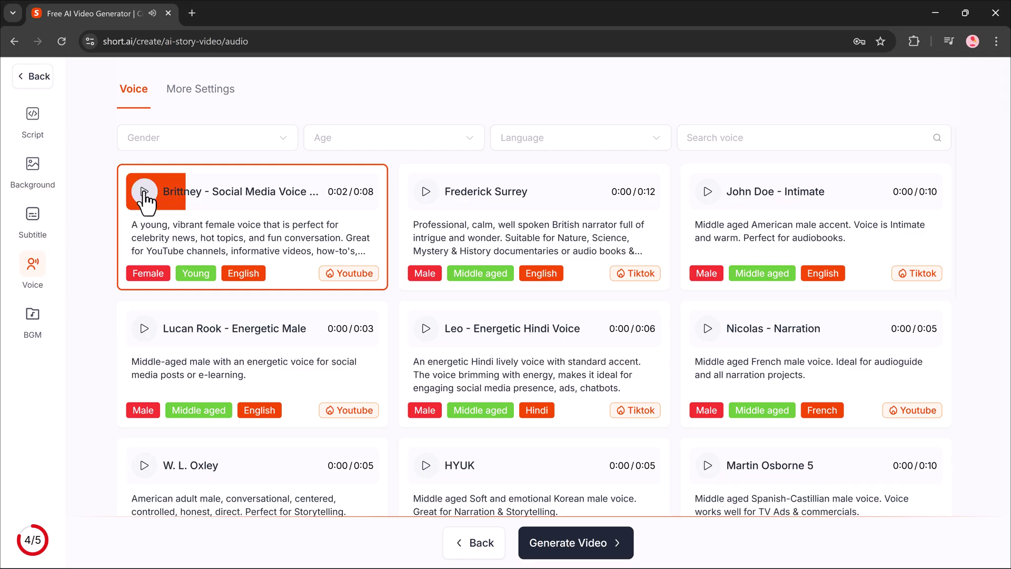
left_click(426, 193)
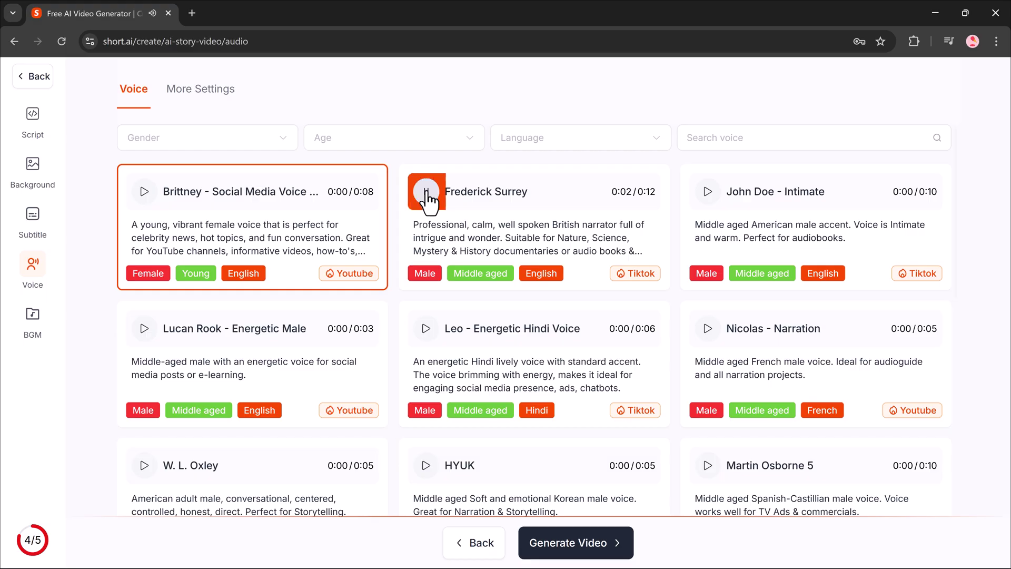
scroll(429, 253, "down", 5)
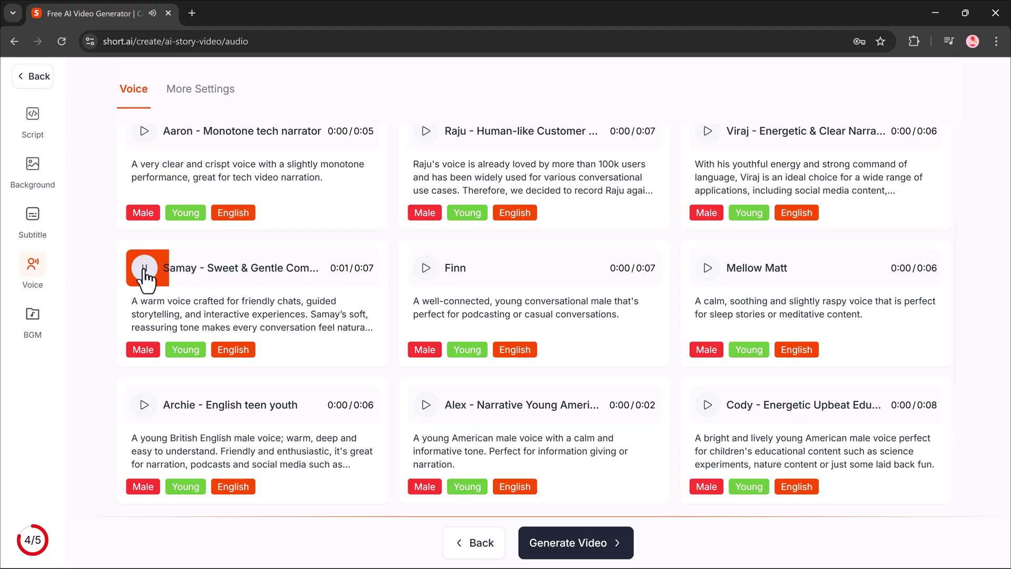
left_click(427, 406)
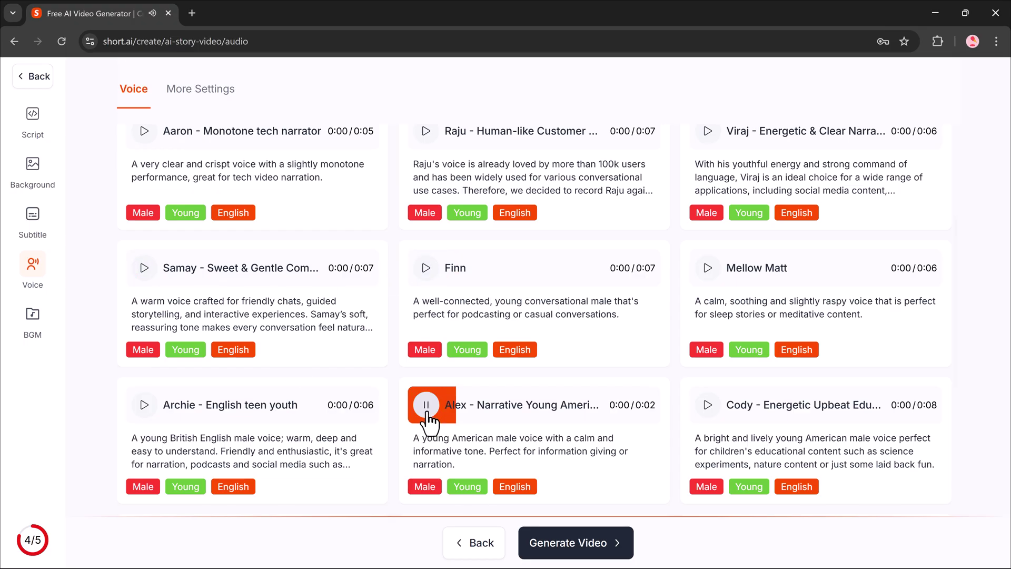
left_click(427, 411)
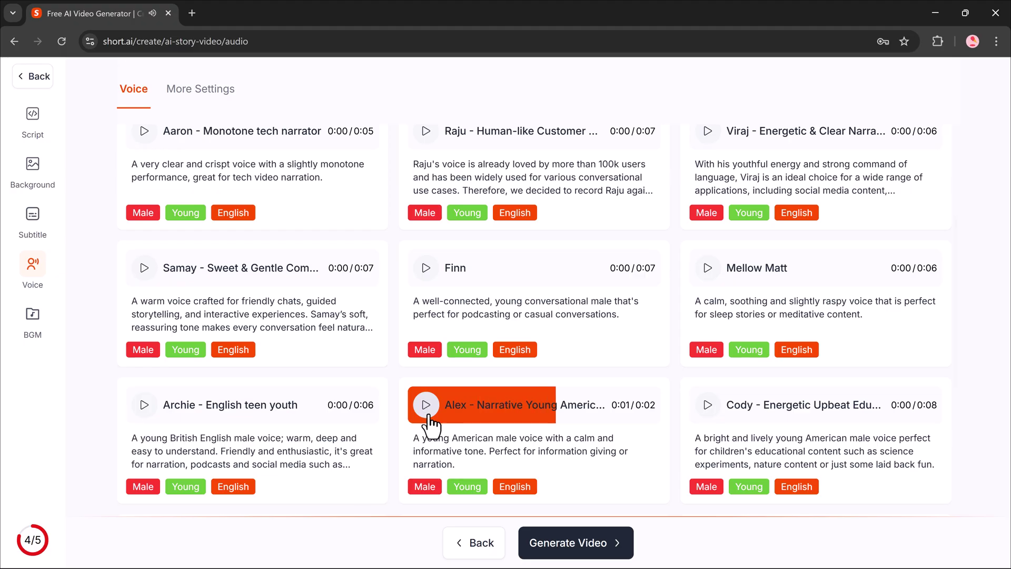
left_click(591, 431)
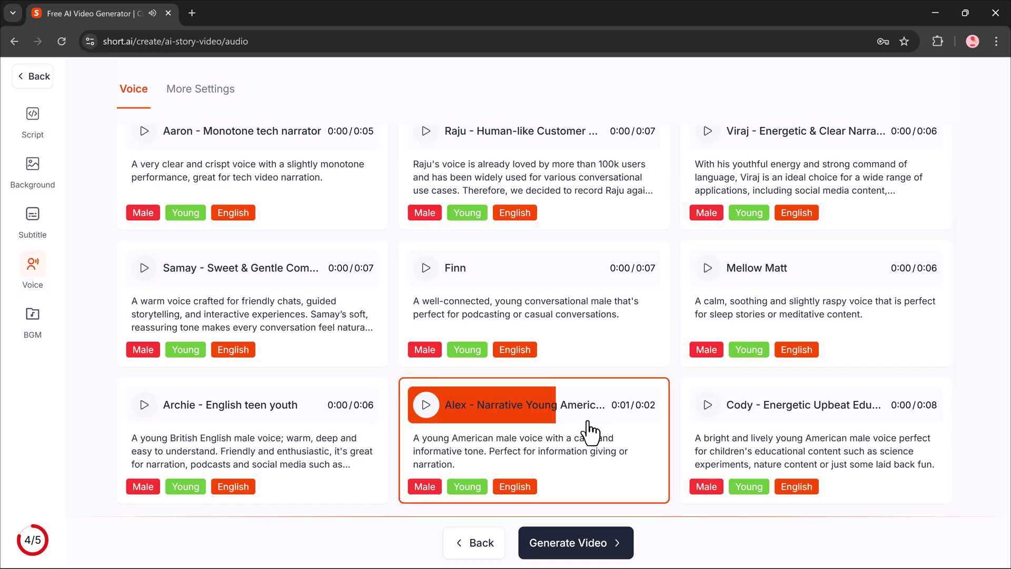
left_click(579, 553)
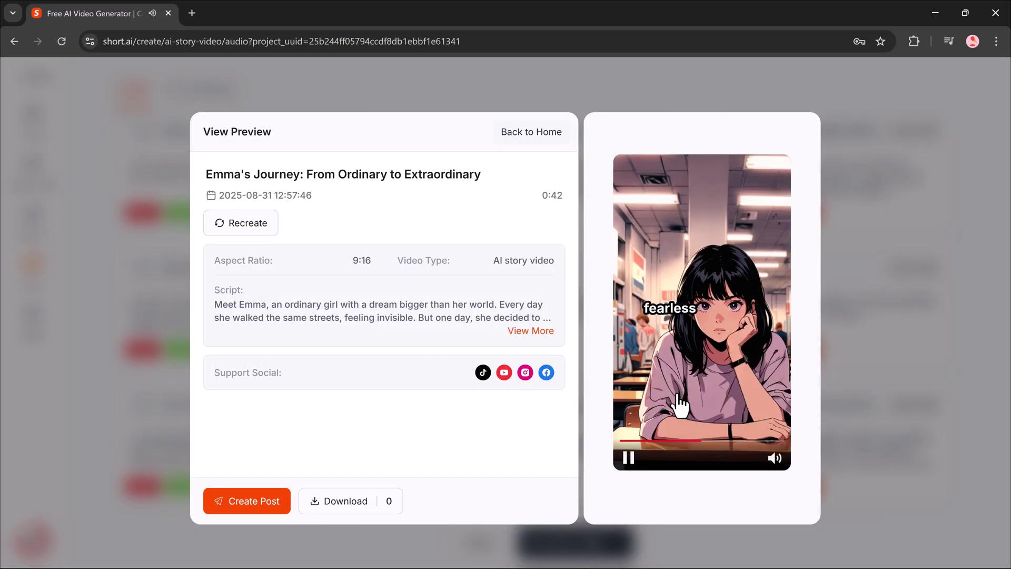
Step: Play and pause the 42-second Emma's Journey preview, then download it
left_click(629, 461)
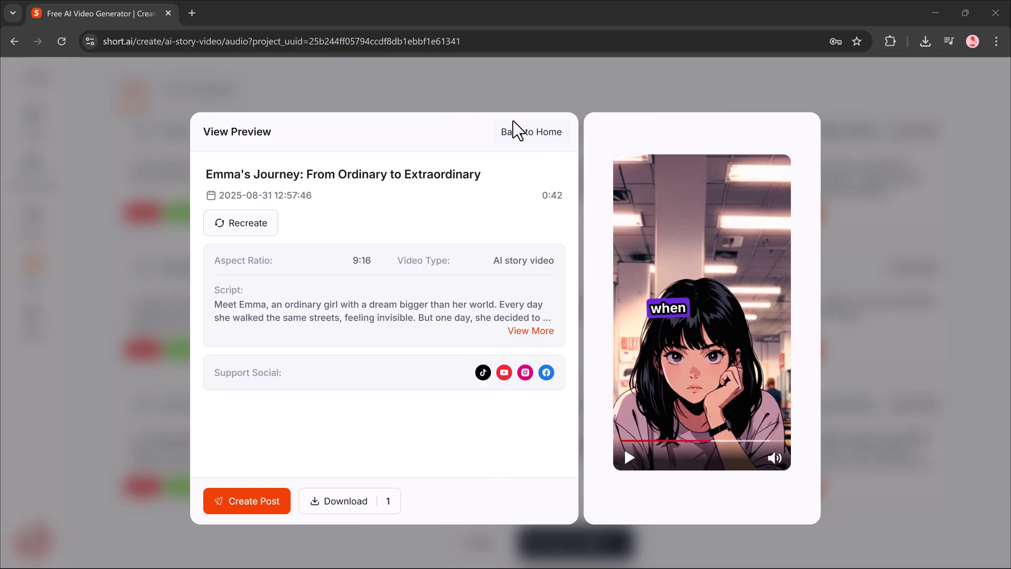
Step: Close the preview with Back to Home and browse the popular templates
left_click(527, 135)
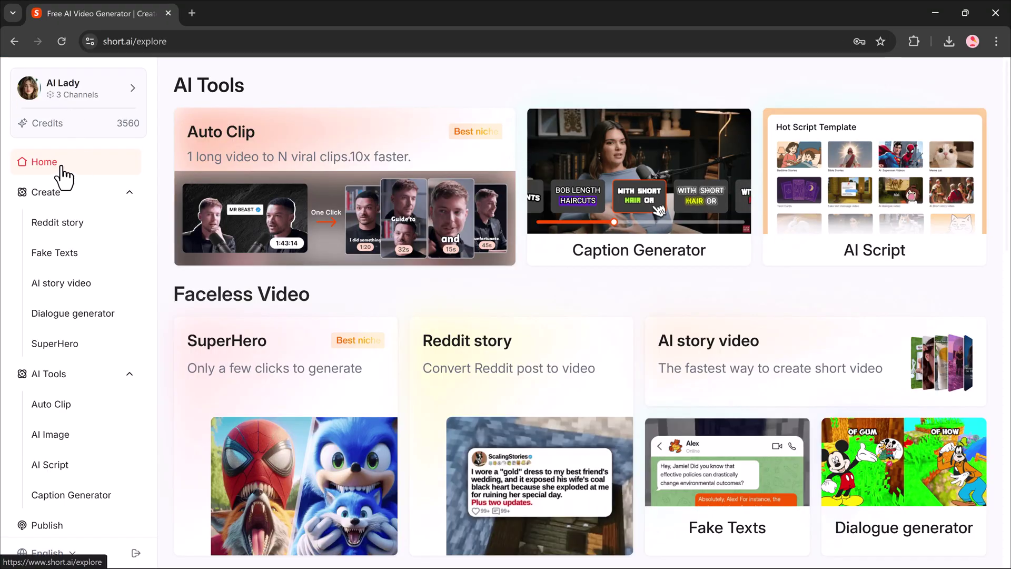
scroll(513, 281, "down", 2)
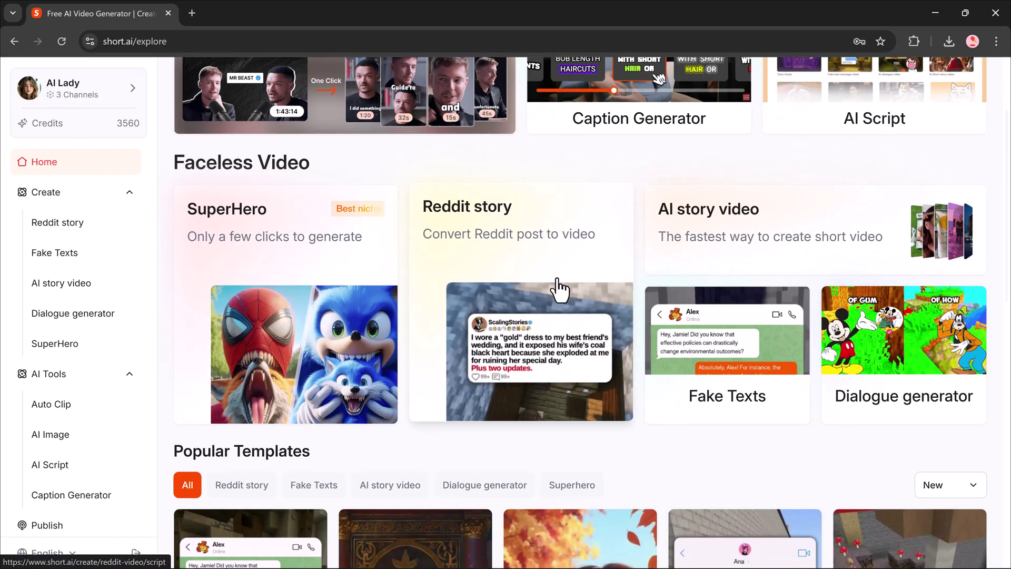
scroll(559, 291, "down", 2)
scroll(559, 291, "down", 2)
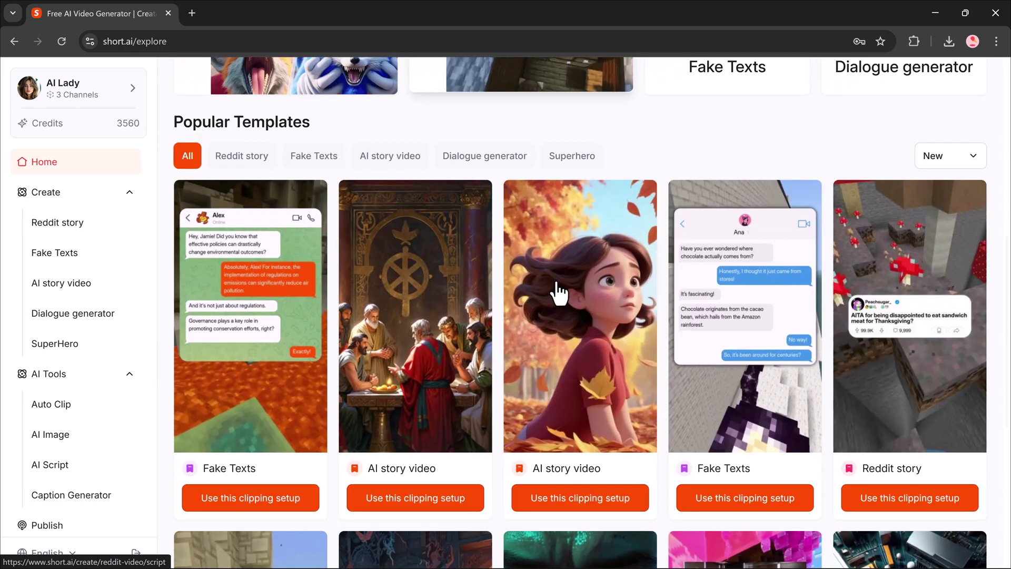
scroll(559, 292, "down", 1)
scroll(557, 293, "down", 2)
scroll(557, 292, "down", 2)
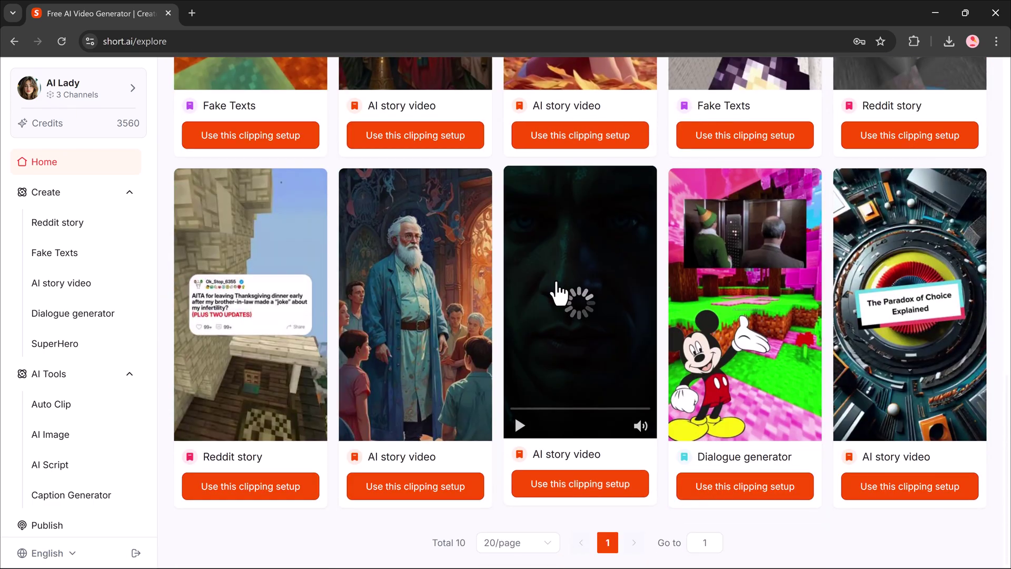
scroll(556, 292, "up", 8)
scroll(556, 292, "up", 1)
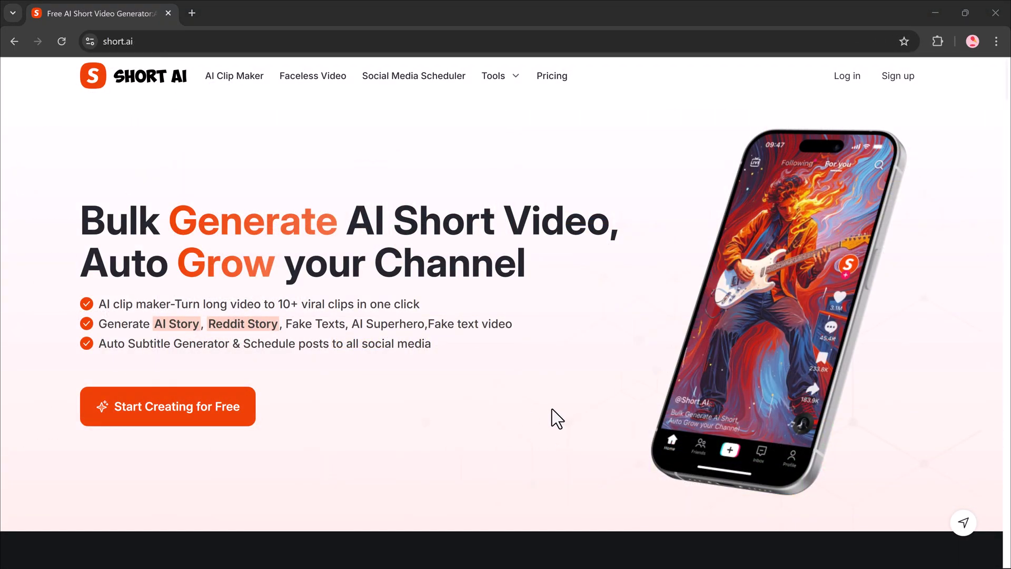
scroll(552, 408, "down", 4)
scroll(552, 409, "down", 3)
scroll(552, 411, "down", 1)
scroll(553, 421, "down", 1)
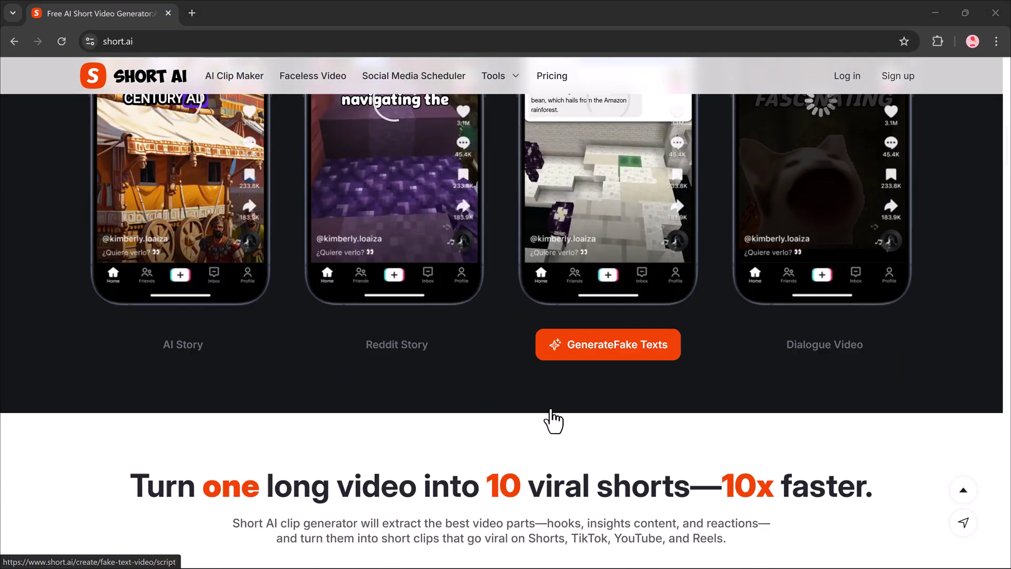
scroll(552, 410, "down", 5)
scroll(551, 411, "down", 4)
scroll(552, 412, "down", 2)
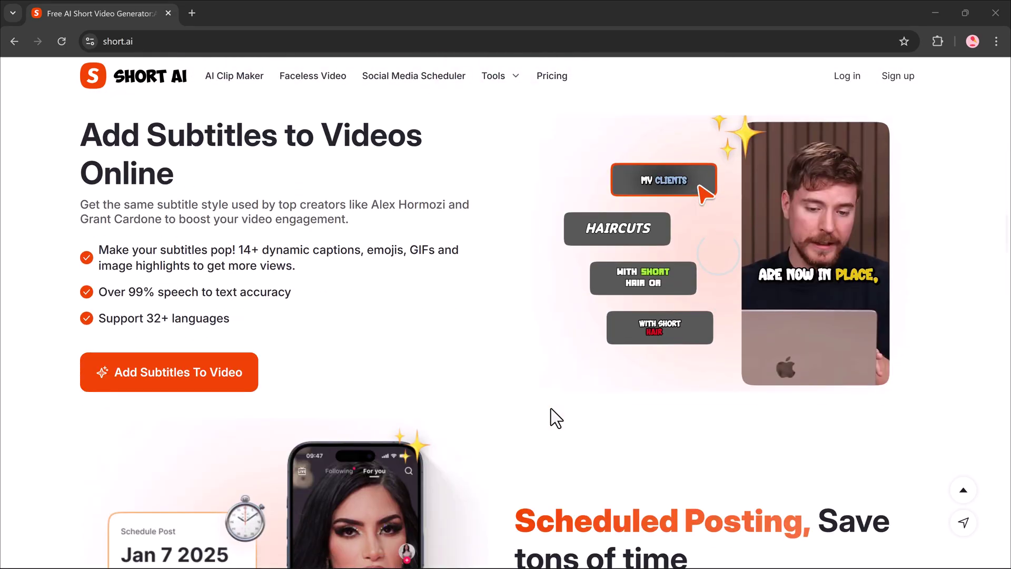
scroll(550, 408, "down", 4)
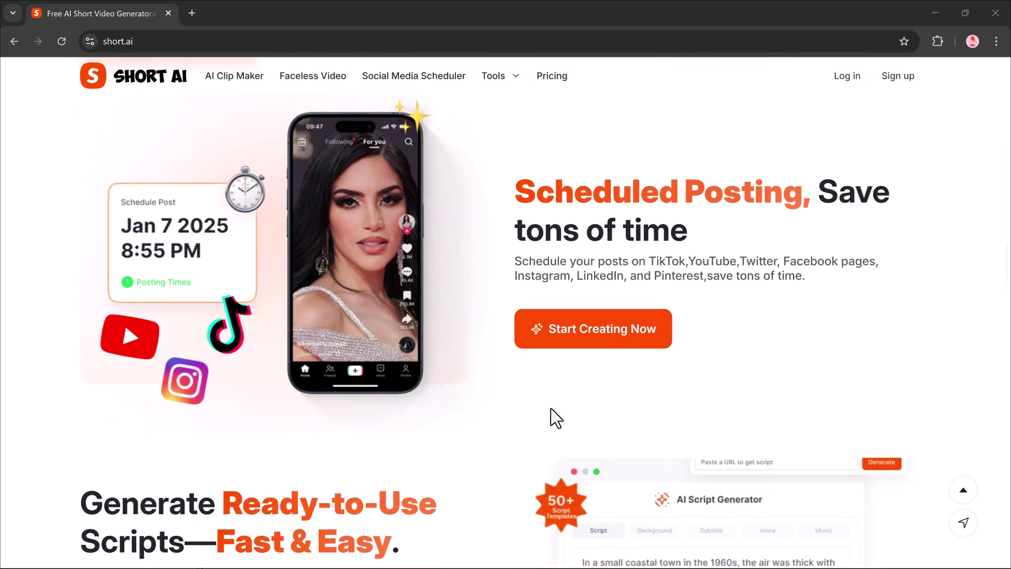
scroll(550, 408, "down", 5)
scroll(550, 408, "down", 2)
scroll(551, 408, "down", 2)
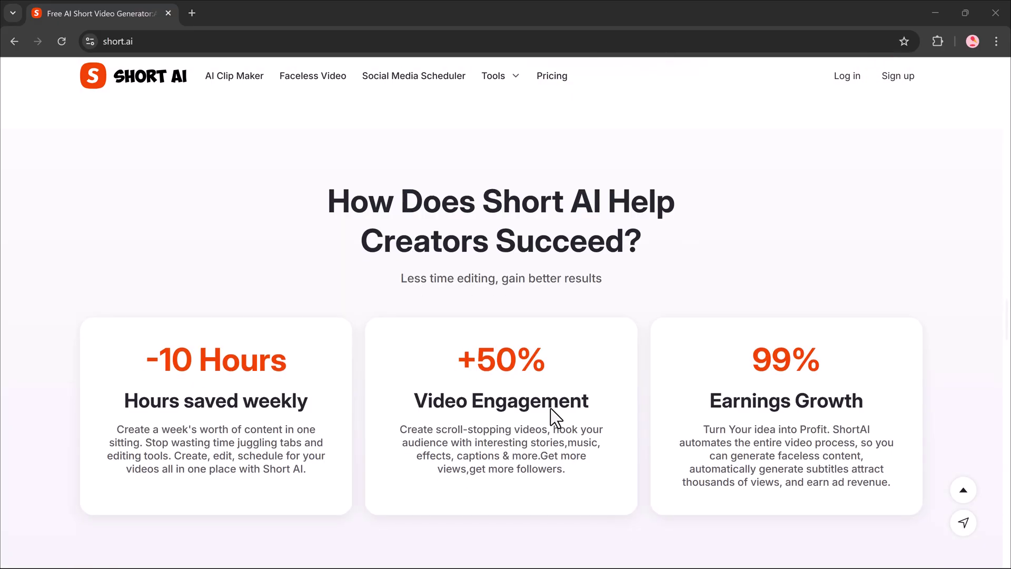
scroll(551, 409, "up", 2)
scroll(551, 408, "up", 2)
scroll(551, 409, "up", 5)
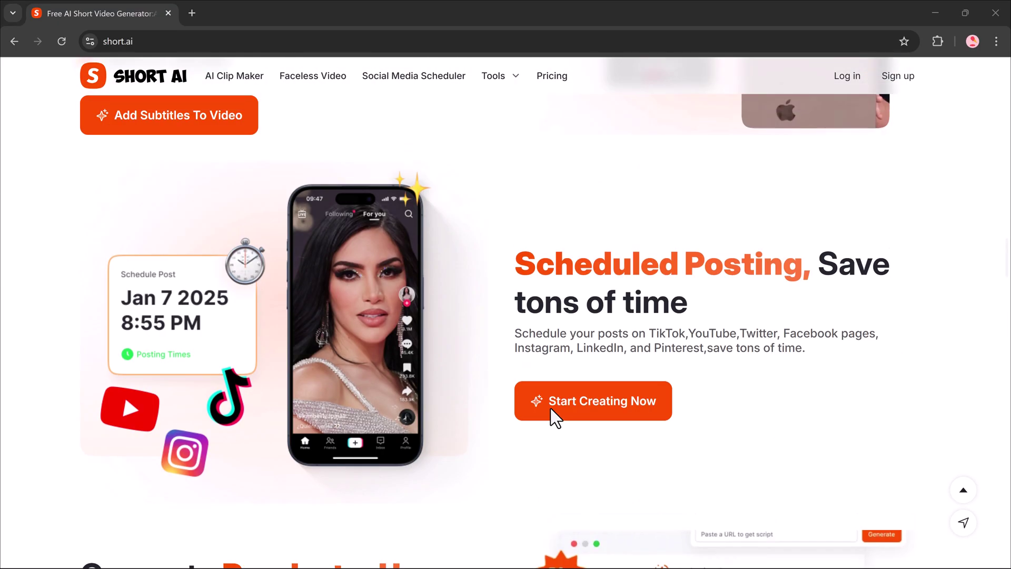
scroll(550, 408, "up", 1)
scroll(551, 409, "up", 3)
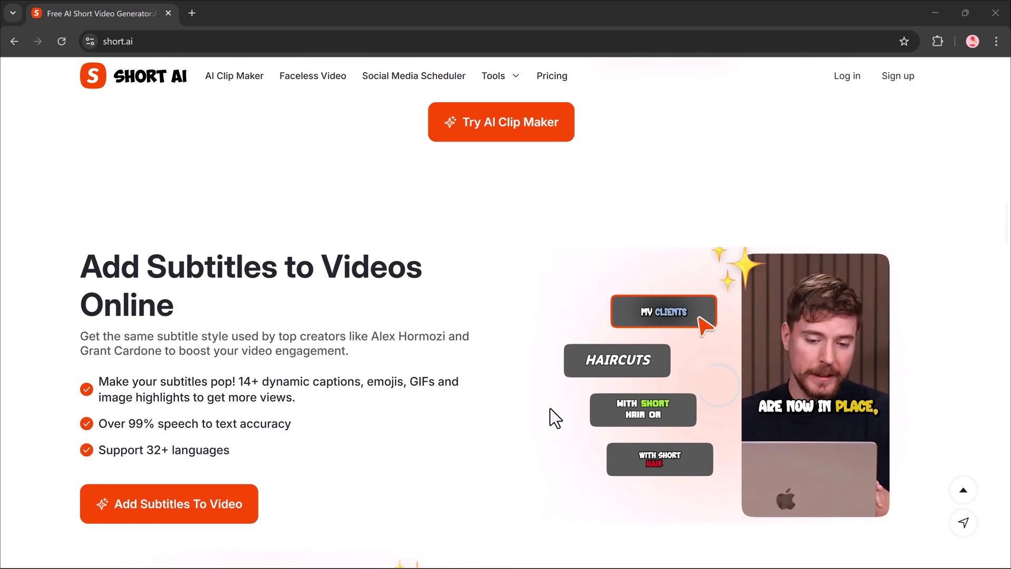
scroll(549, 409, "up", 5)
scroll(550, 408, "up", 5)
scroll(549, 409, "up", 3)
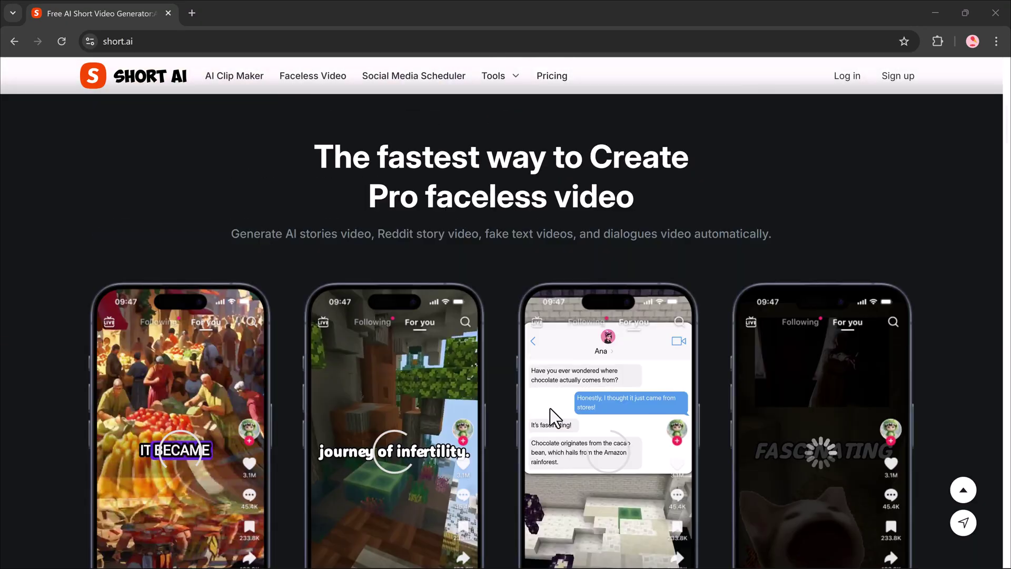